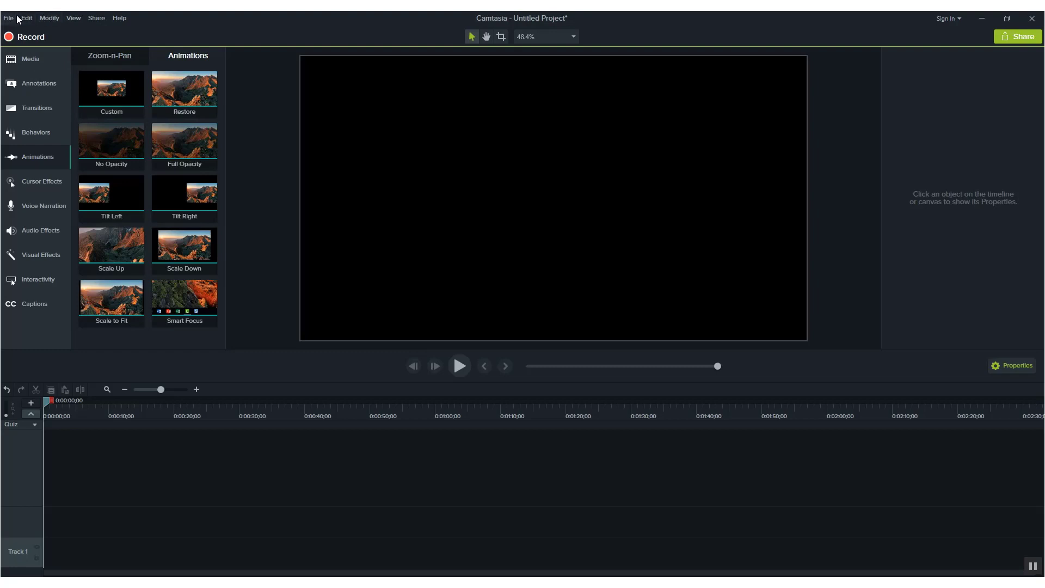
# - Examine the media Library and the Media Bin, including the file import dialog and the other import sources
pyautogui.click(14, 60)
pyautogui.click(148, 56)
pyautogui.click(38, 57)
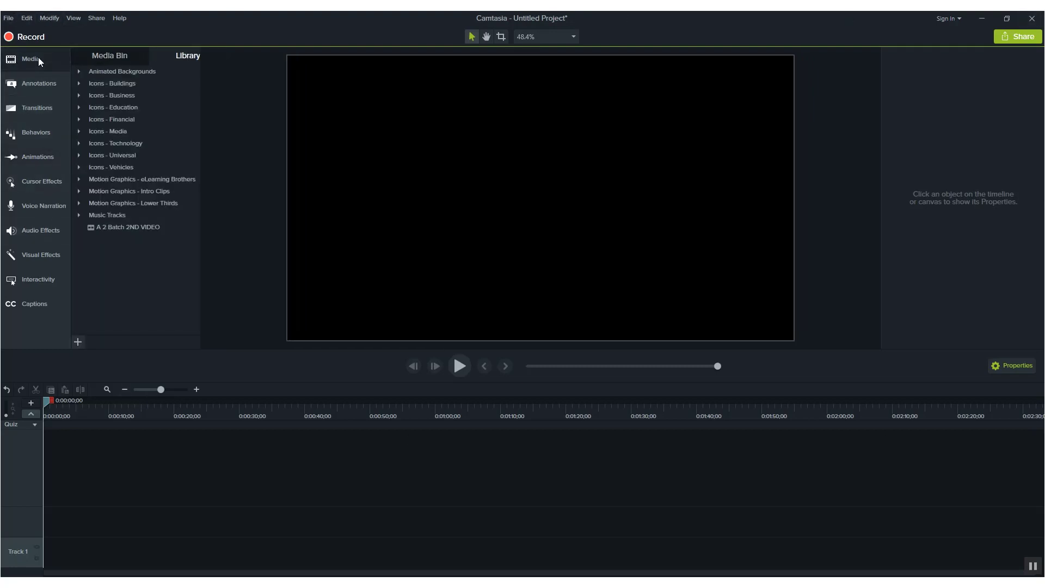
pyautogui.click(25, 64)
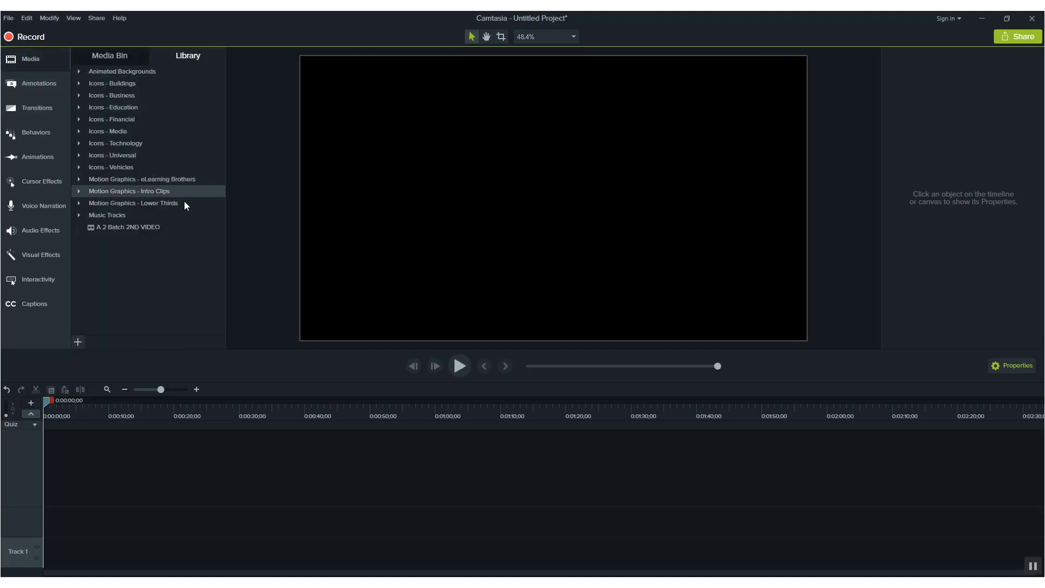
pyautogui.click(107, 57)
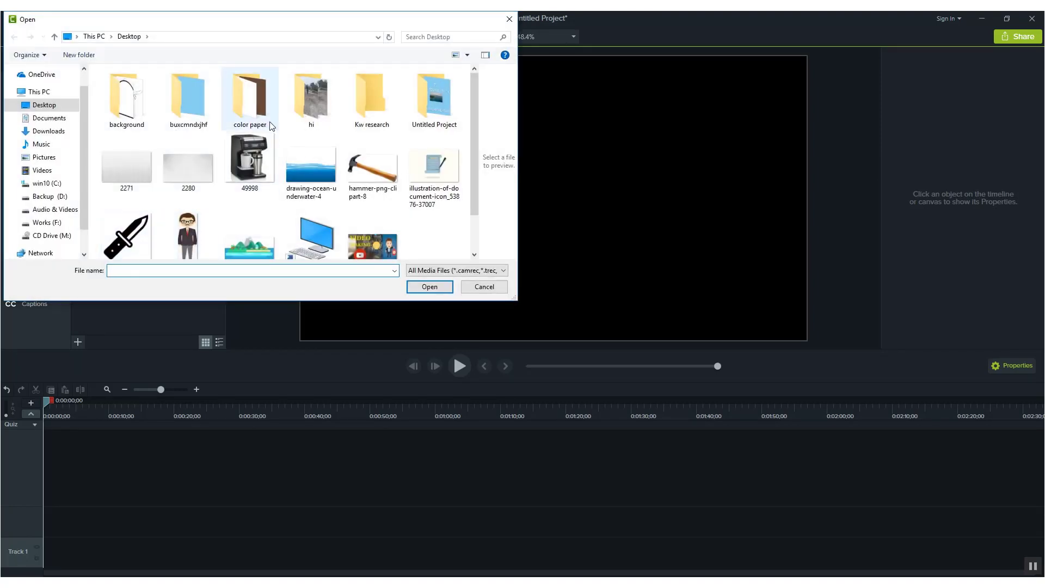
pyautogui.scroll(-1, 269, 128)
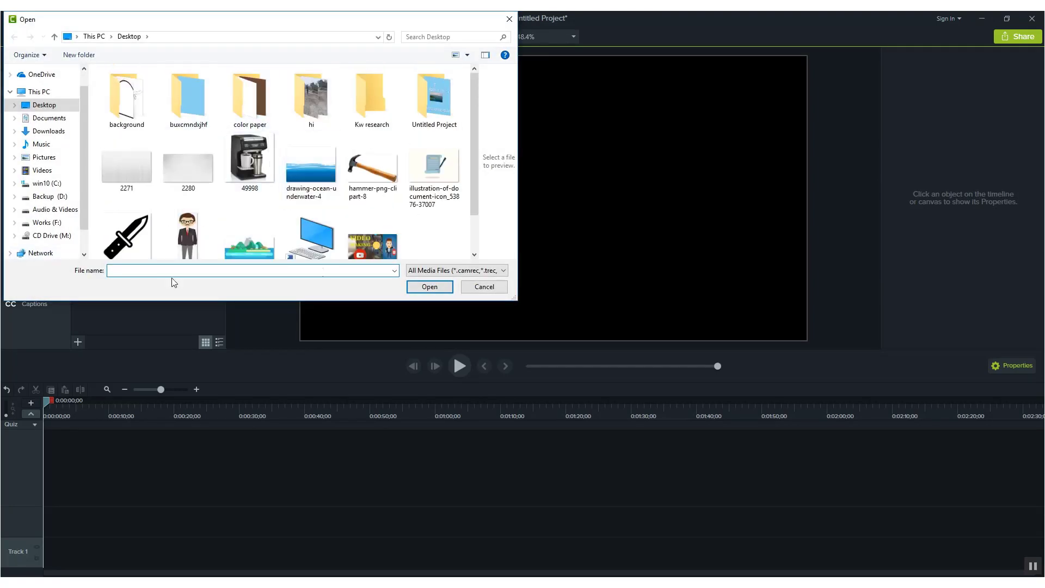
pyautogui.click(484, 290)
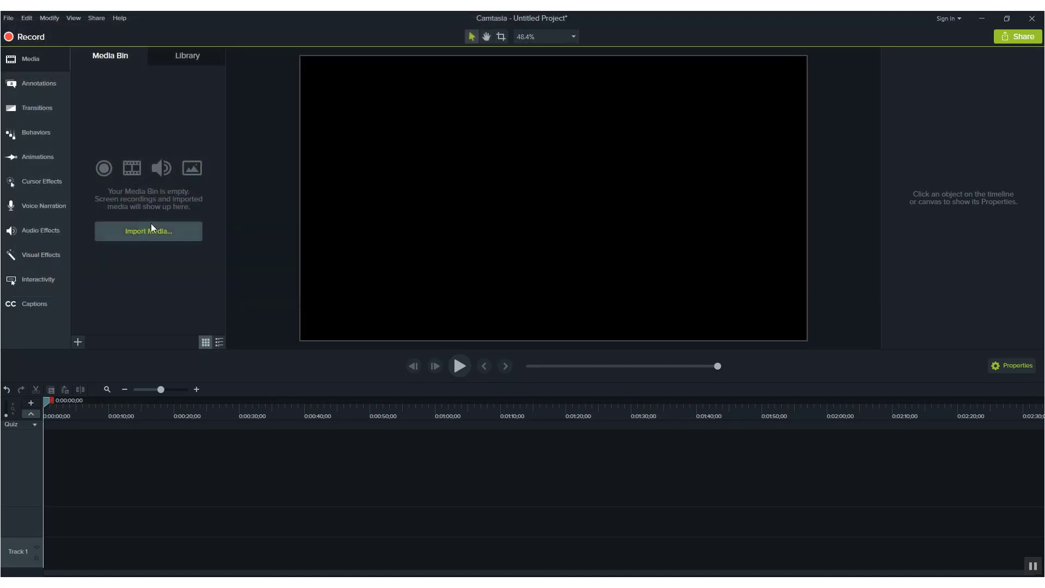
pyautogui.click(79, 341)
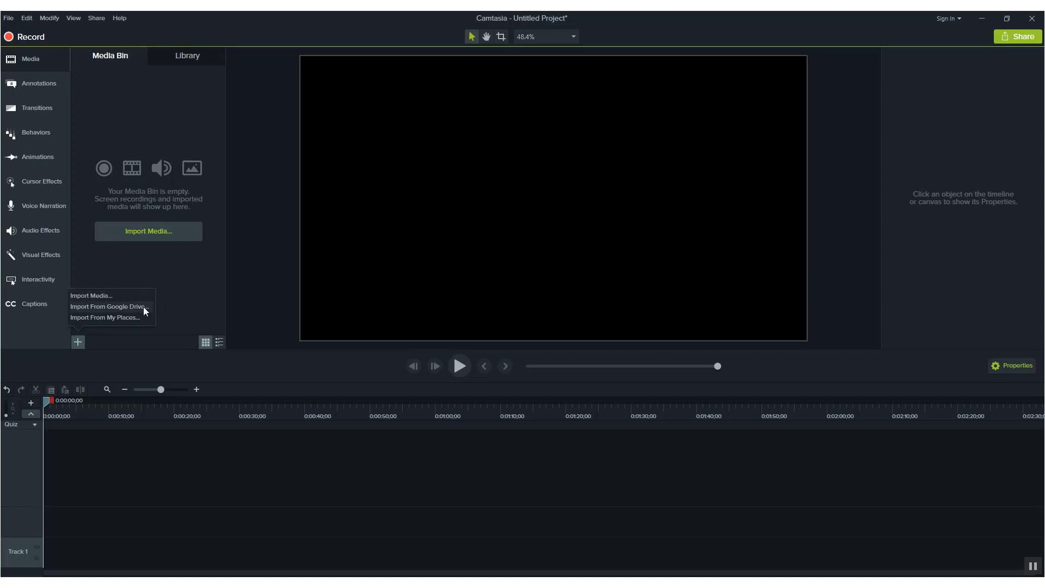
pyautogui.click(200, 274)
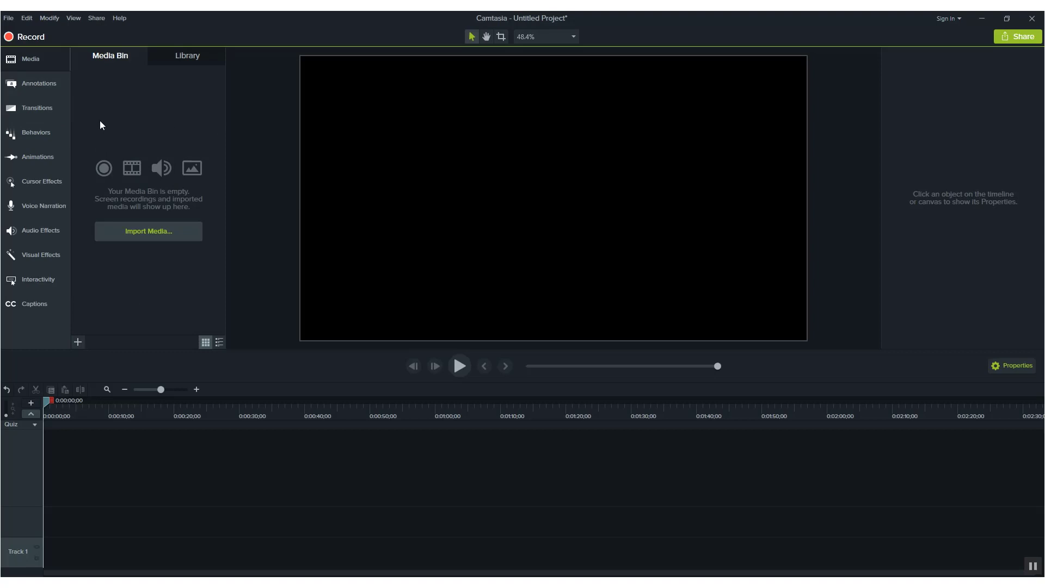
# - Look through the annotation categories, including callouts, shapes, blur and highlight effects, and keystroke callouts
pyautogui.click(53, 82)
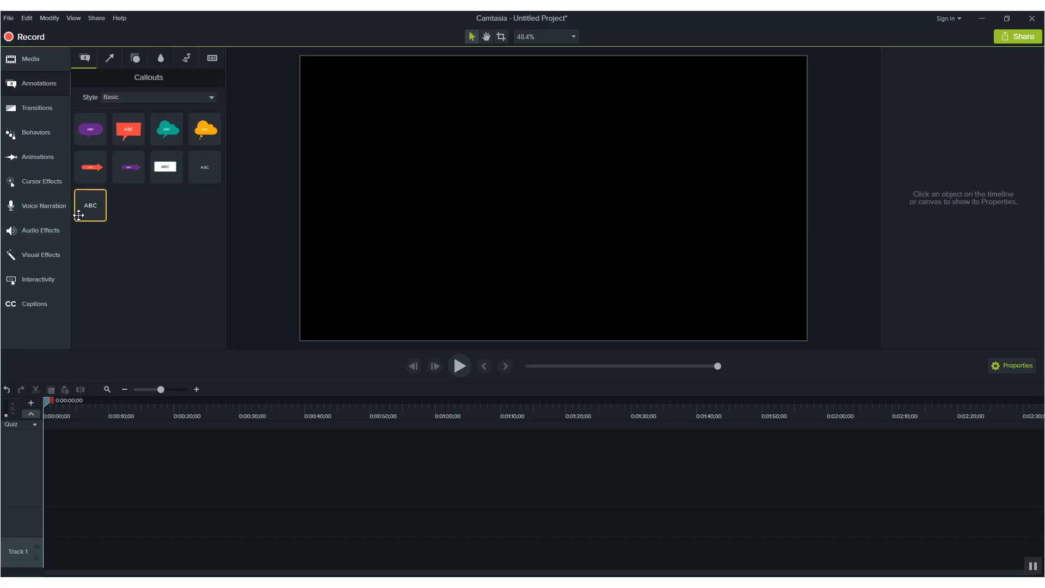
pyautogui.click(135, 58)
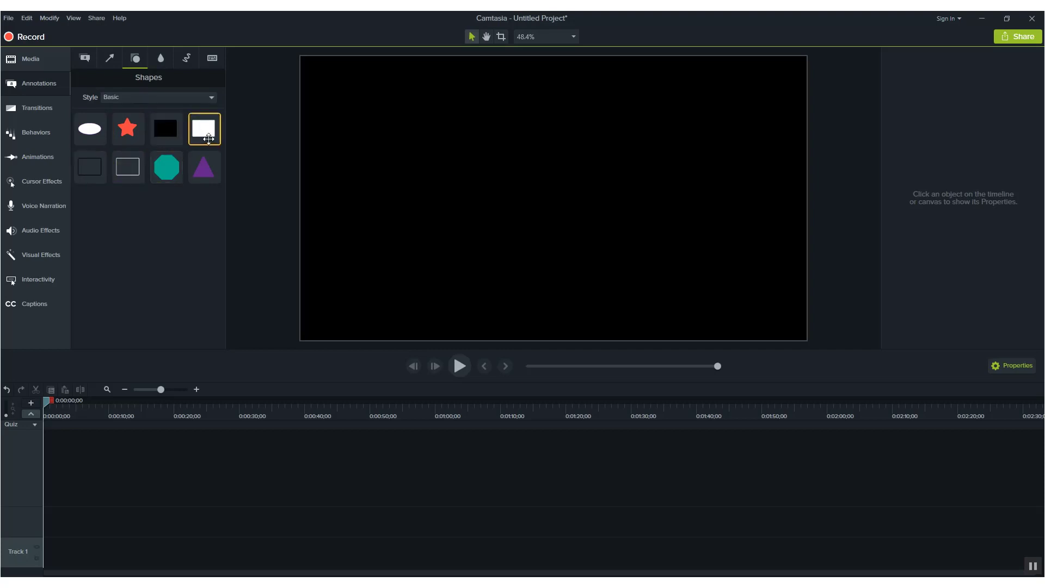
pyautogui.click(160, 58)
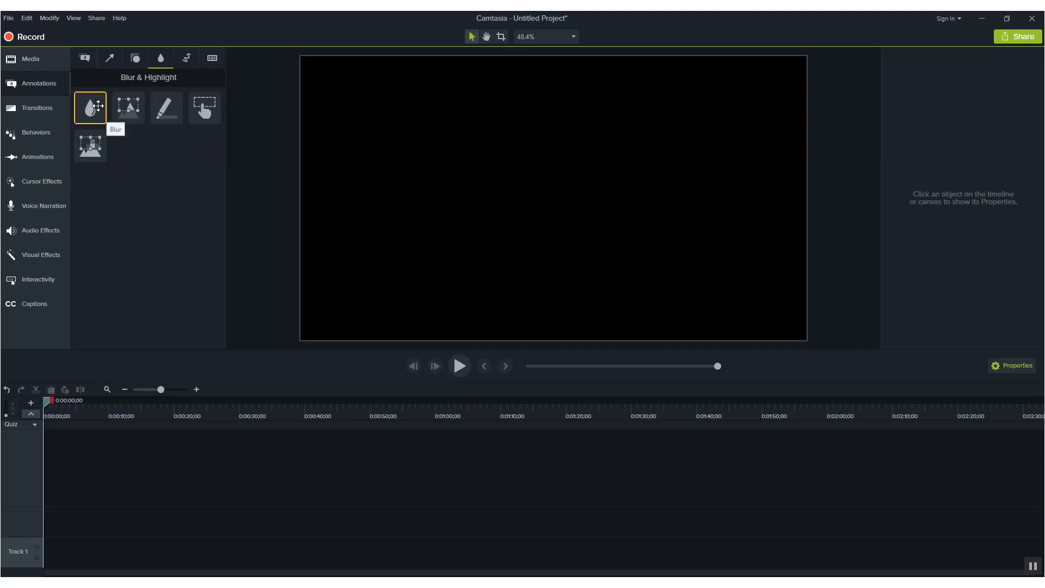
pyautogui.click(186, 57)
pyautogui.click(211, 58)
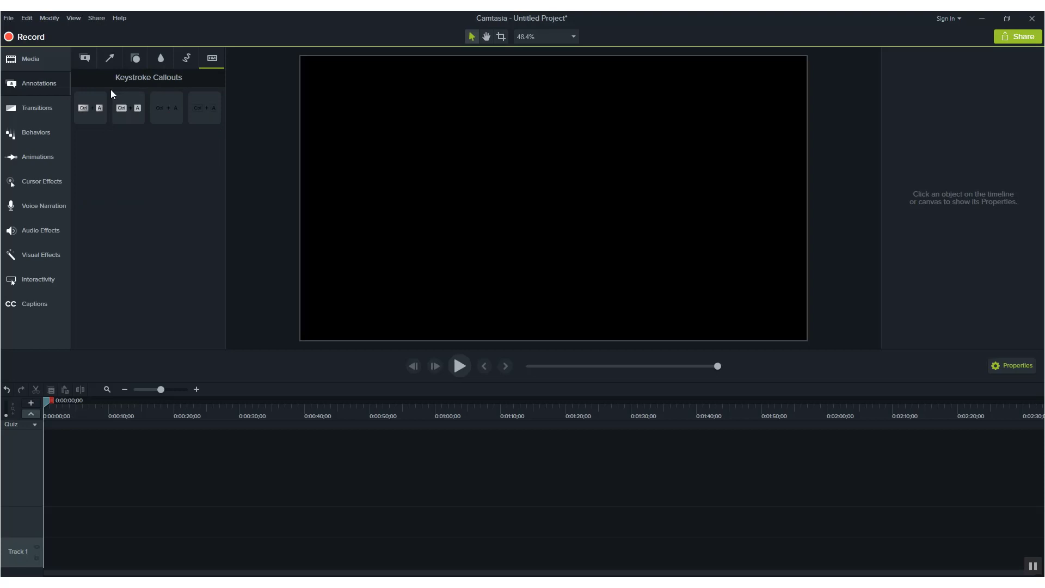
pyautogui.click(90, 65)
pyautogui.click(220, 63)
pyautogui.click(80, 59)
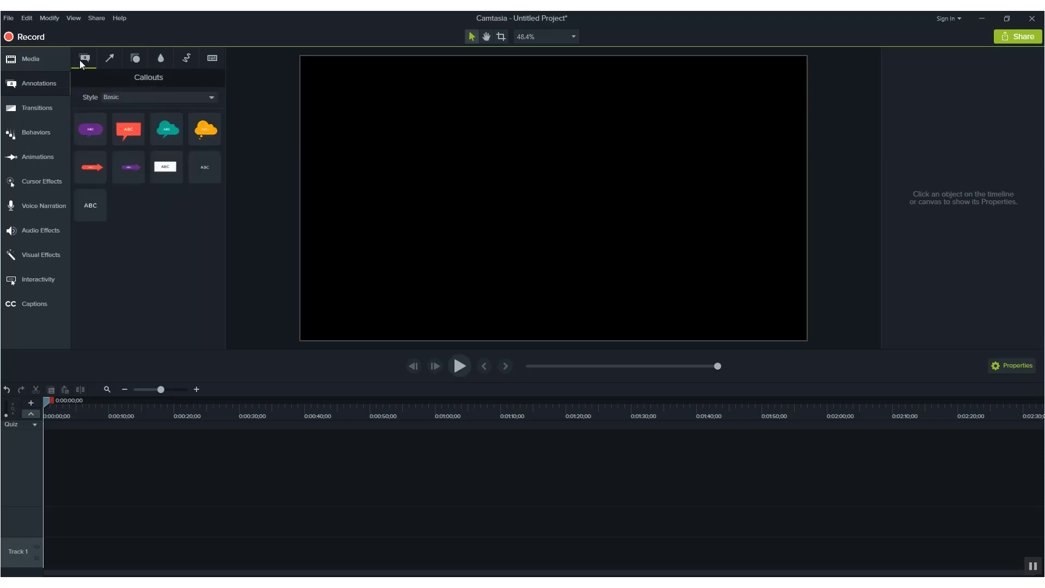
# - Preview the Bold callout style, and set the callout style to Abstract
pyautogui.click(144, 98)
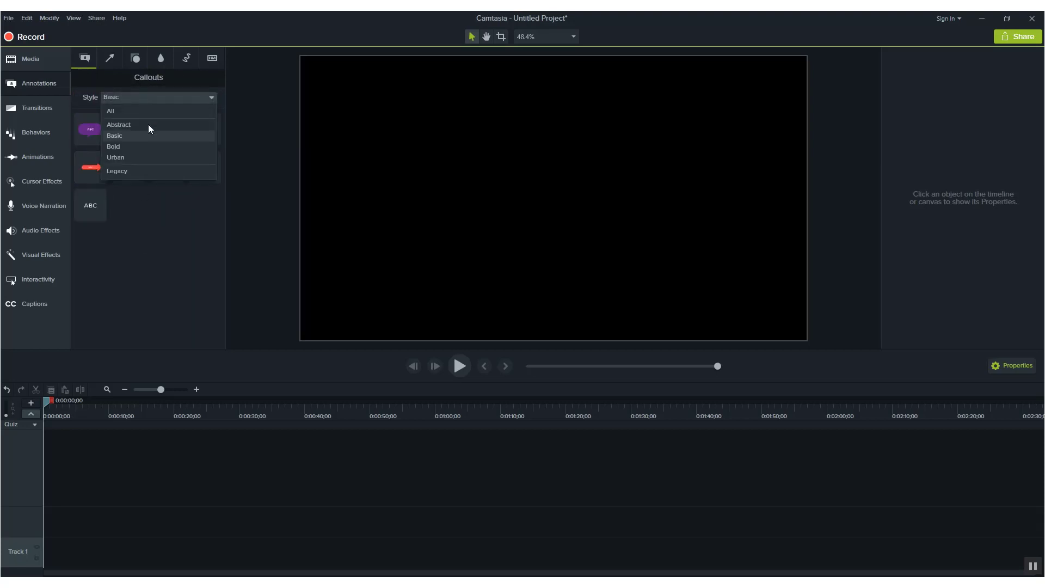
pyautogui.click(125, 148)
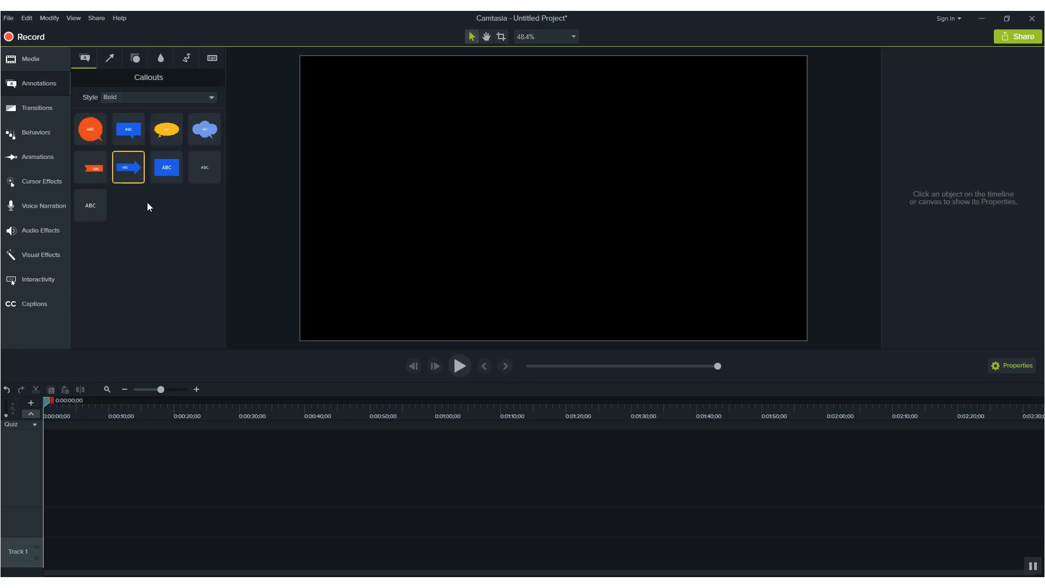
pyautogui.click(136, 104)
pyautogui.click(139, 121)
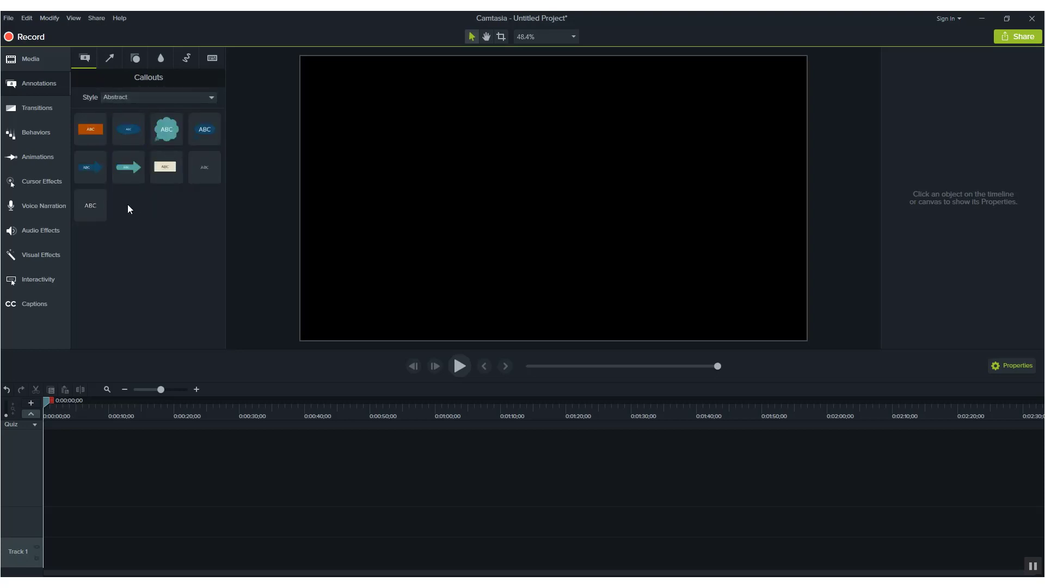
# - Look through the available transitions, animations, audio effects, visual effects and interactivity options
pyautogui.click(44, 107)
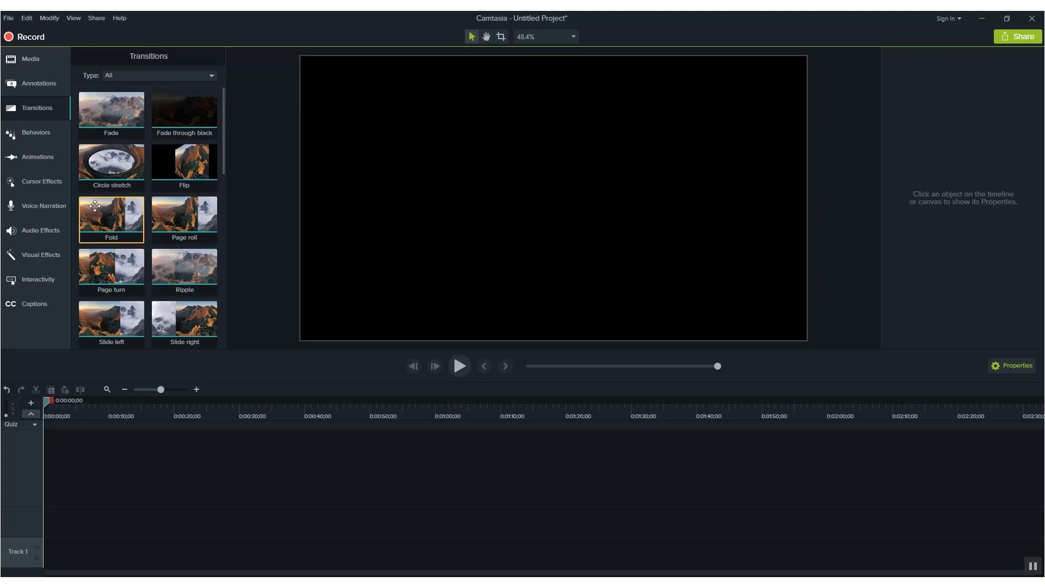
pyautogui.click(33, 159)
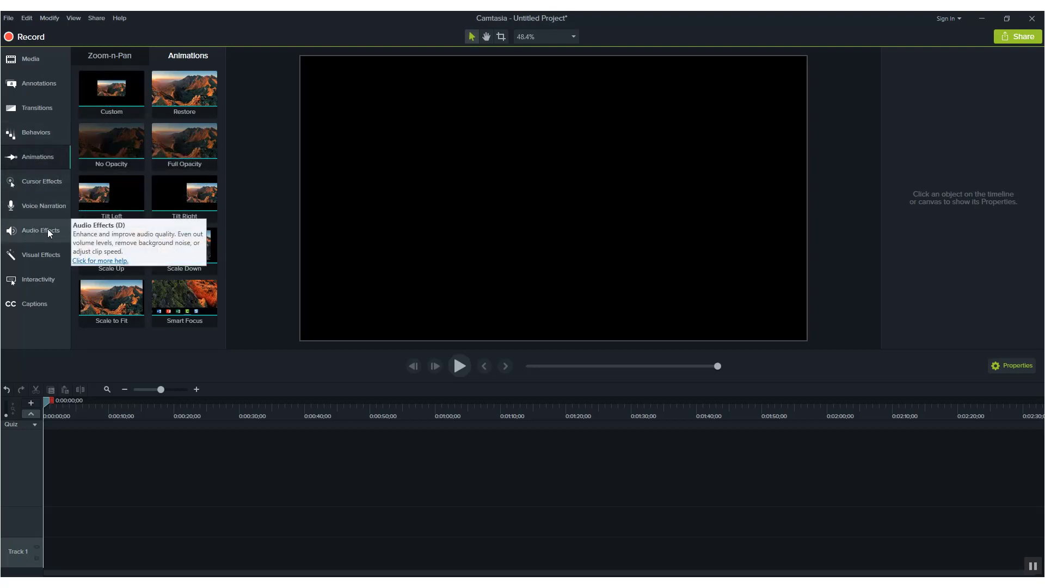
pyautogui.click(25, 233)
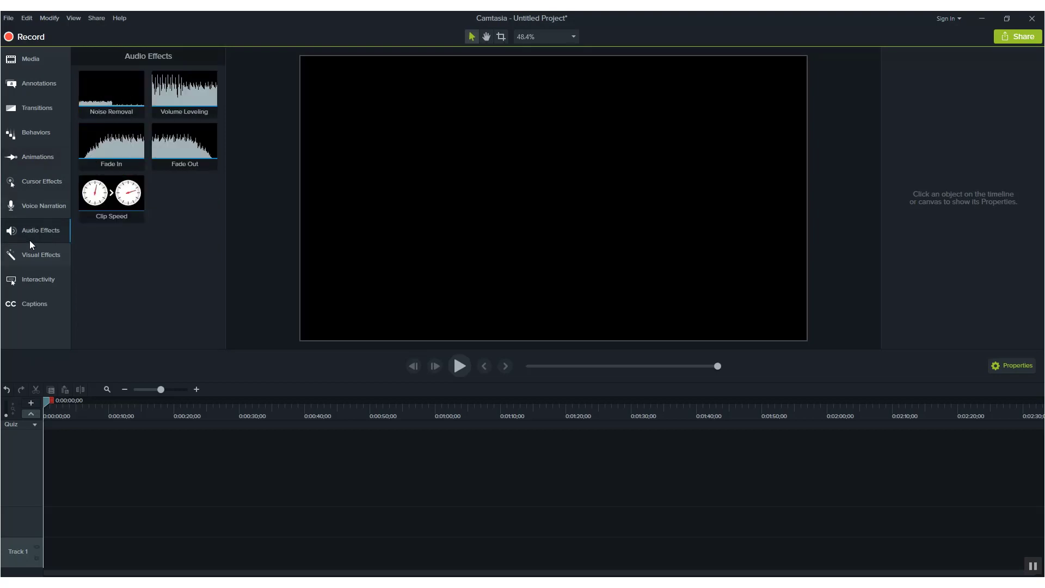
pyautogui.click(33, 158)
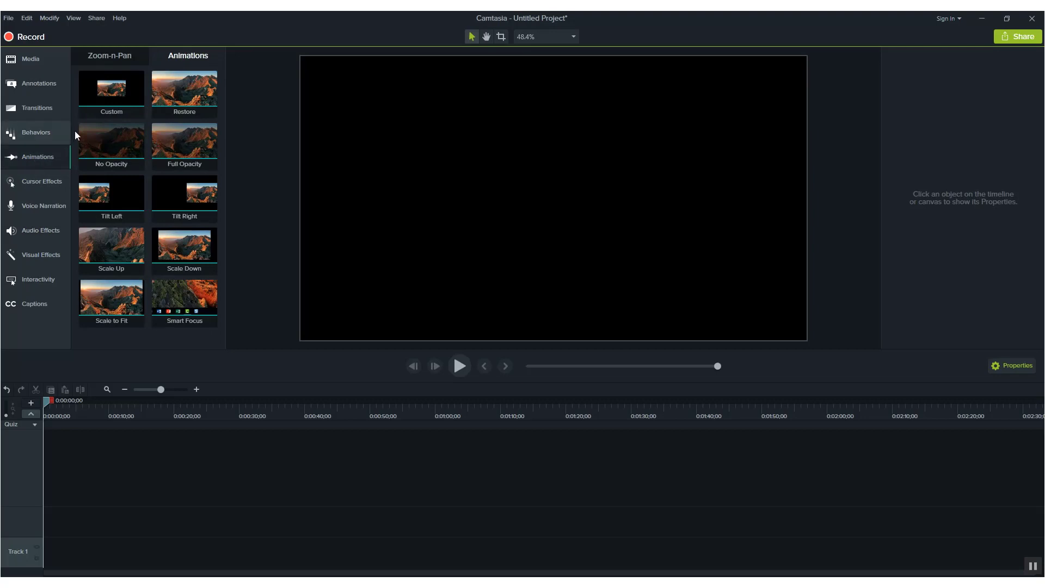
pyautogui.click(34, 262)
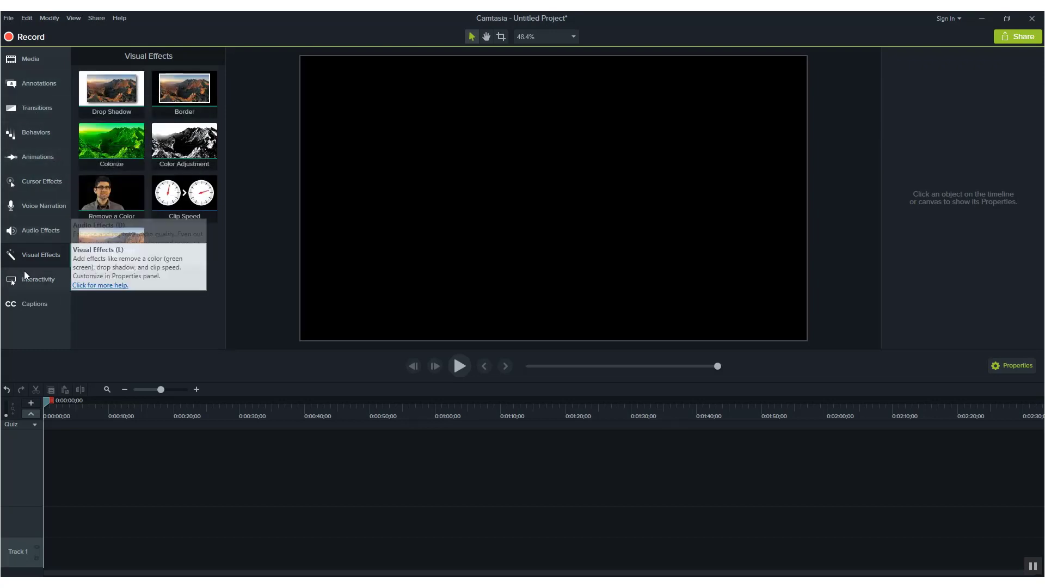
pyautogui.click(113, 199)
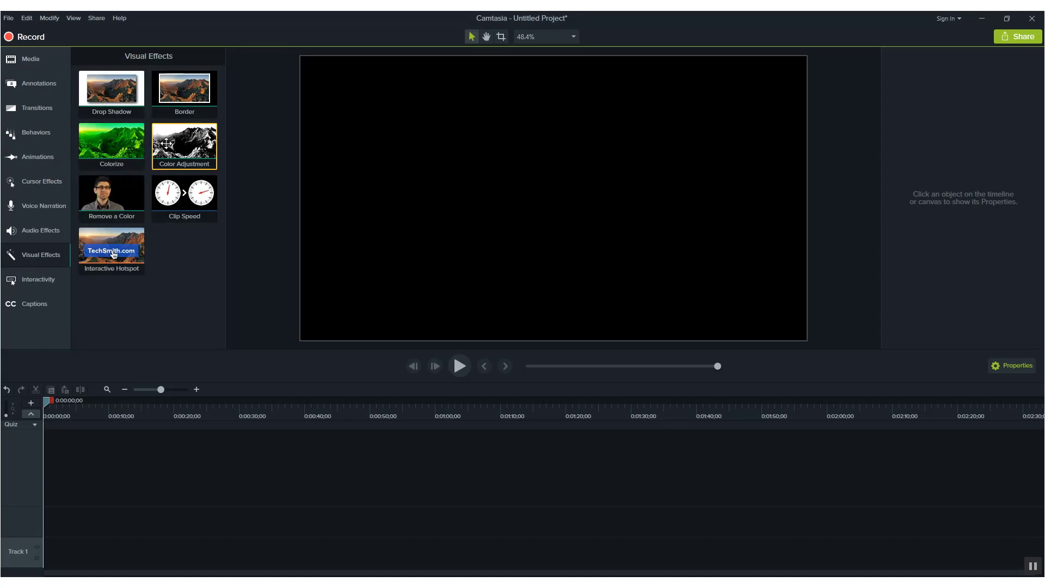
pyautogui.click(31, 279)
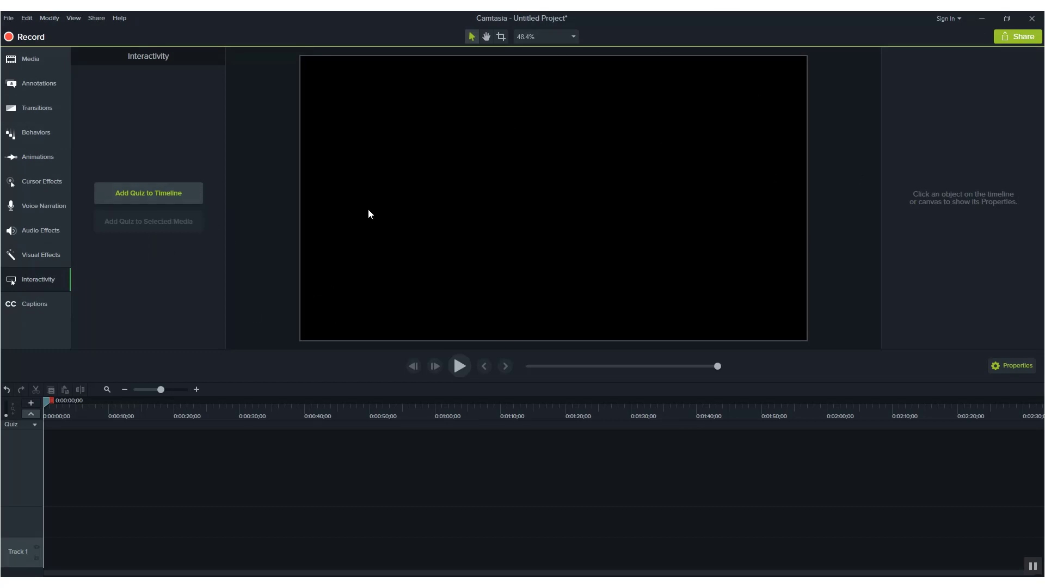
pyautogui.click(573, 37)
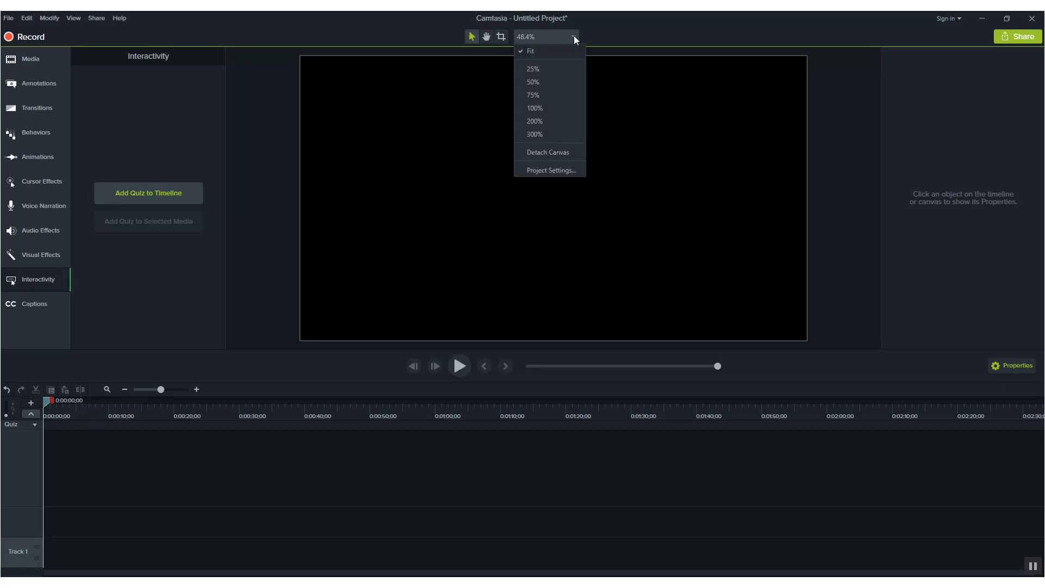
pyautogui.click(554, 170)
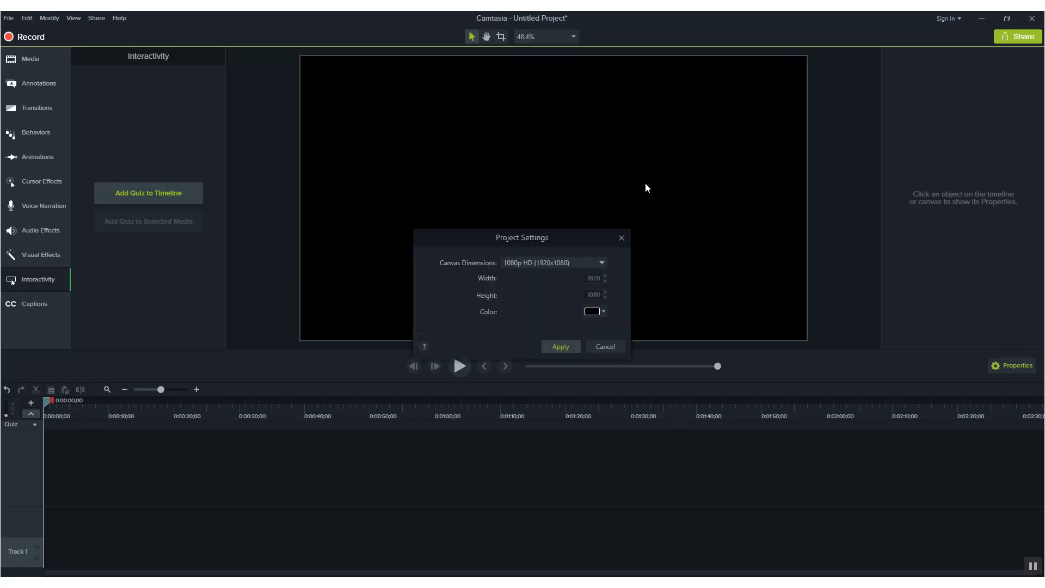
pyautogui.click(595, 266)
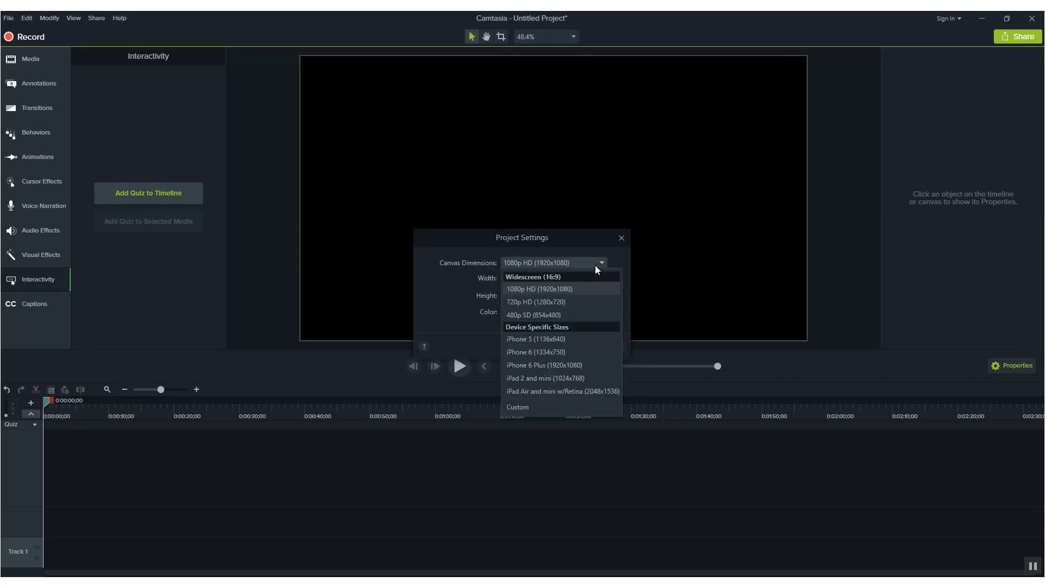
pyautogui.click(532, 290)
pyautogui.click(543, 266)
pyautogui.click(601, 266)
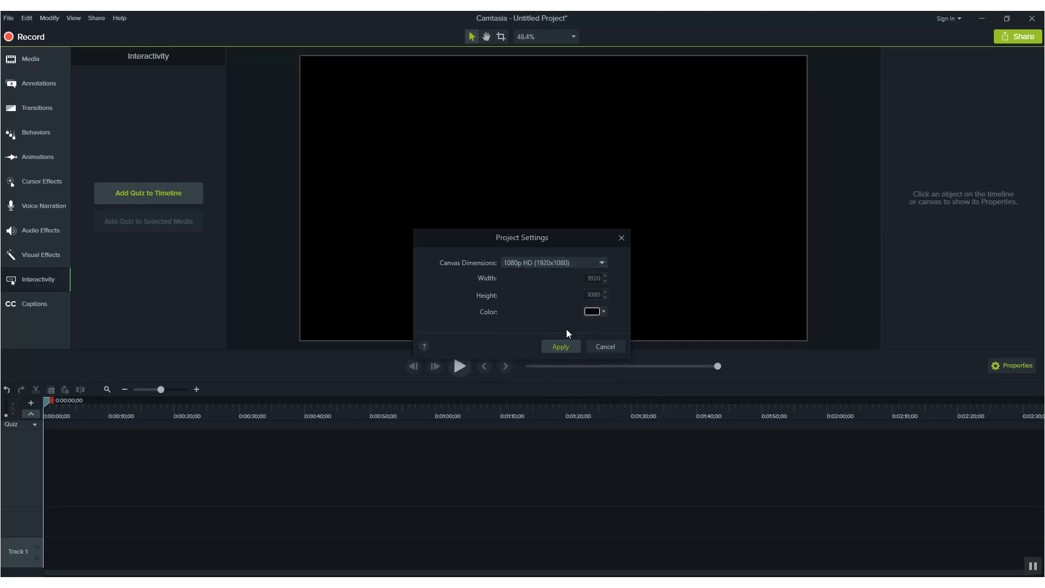
pyautogui.click(598, 313)
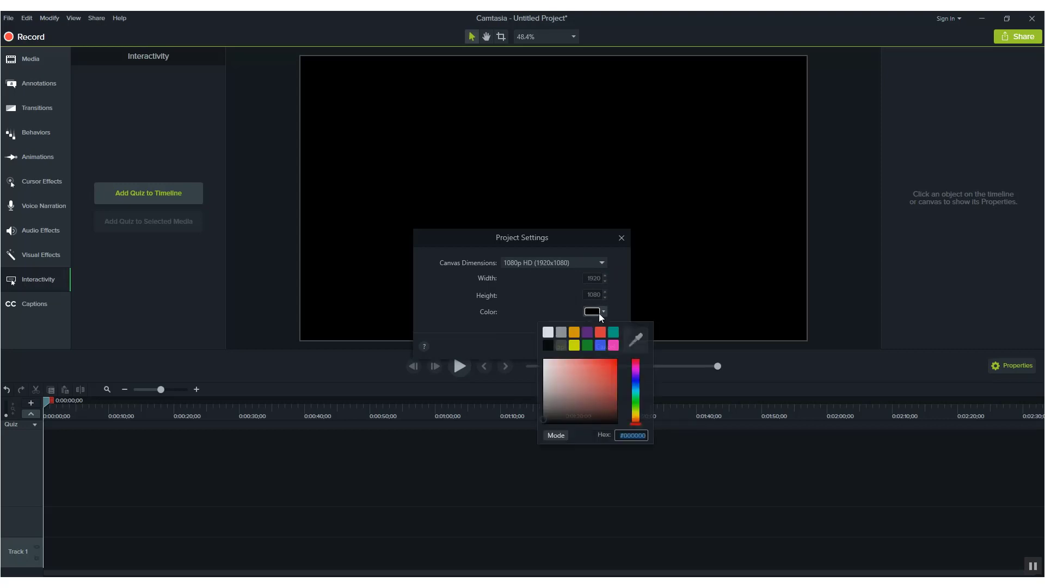
pyautogui.click(545, 330)
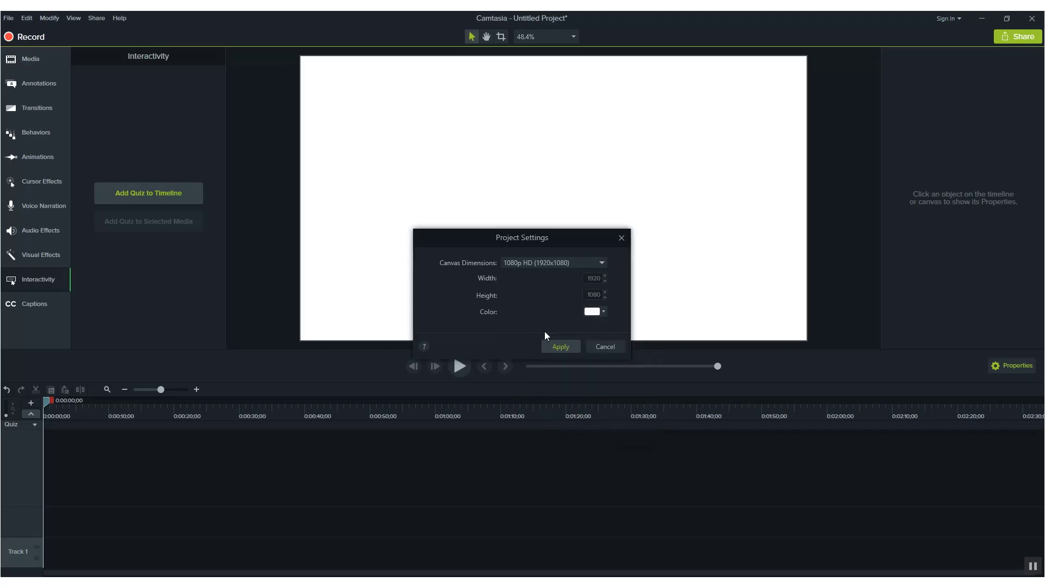
pyautogui.click(605, 309)
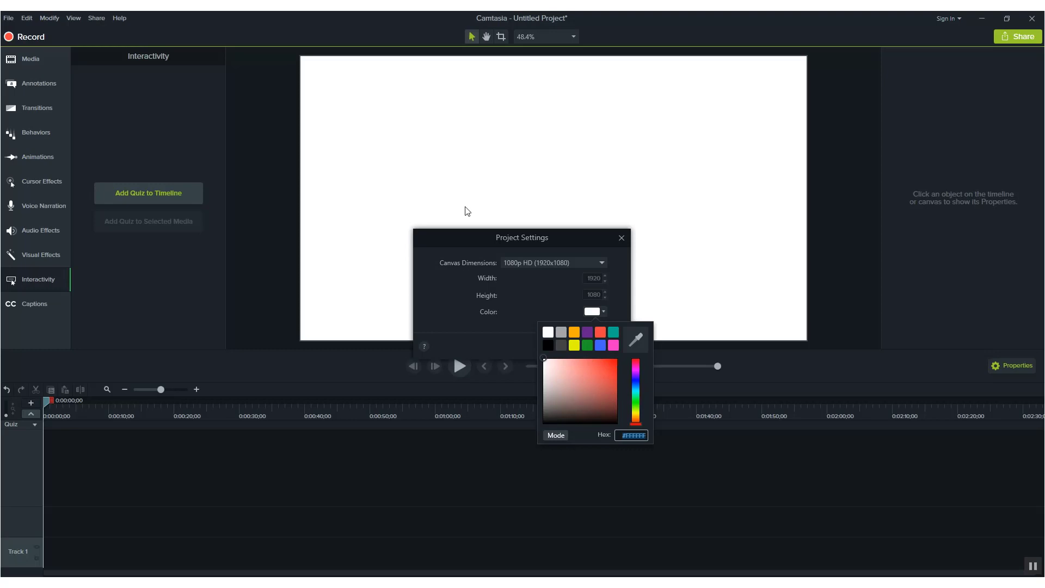
pyautogui.click(620, 239)
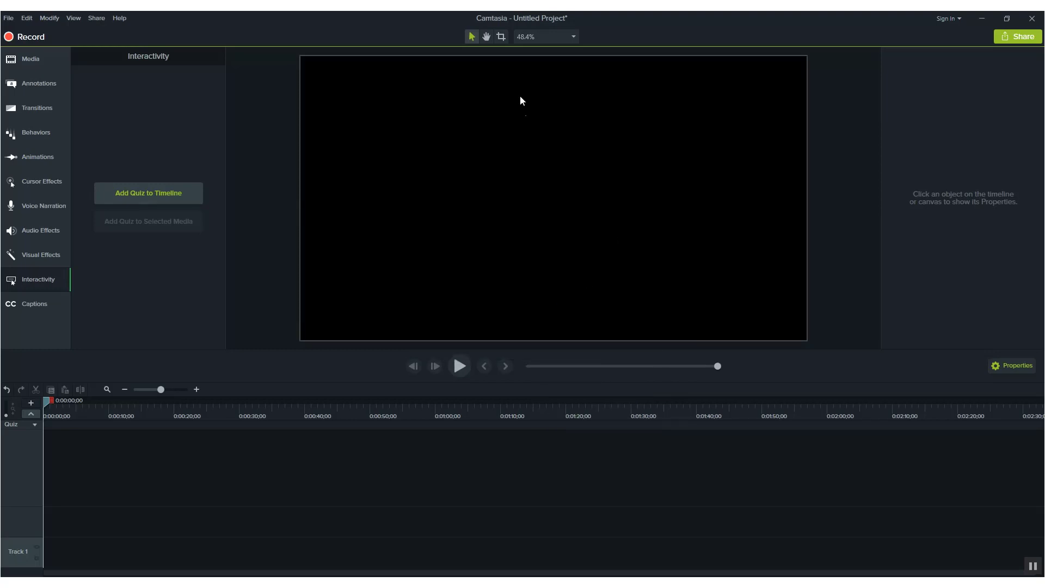
# - Set the project canvas to 1080p HD (1920x1080) with a white background and apply the settings
pyautogui.click(537, 35)
pyautogui.click(569, 172)
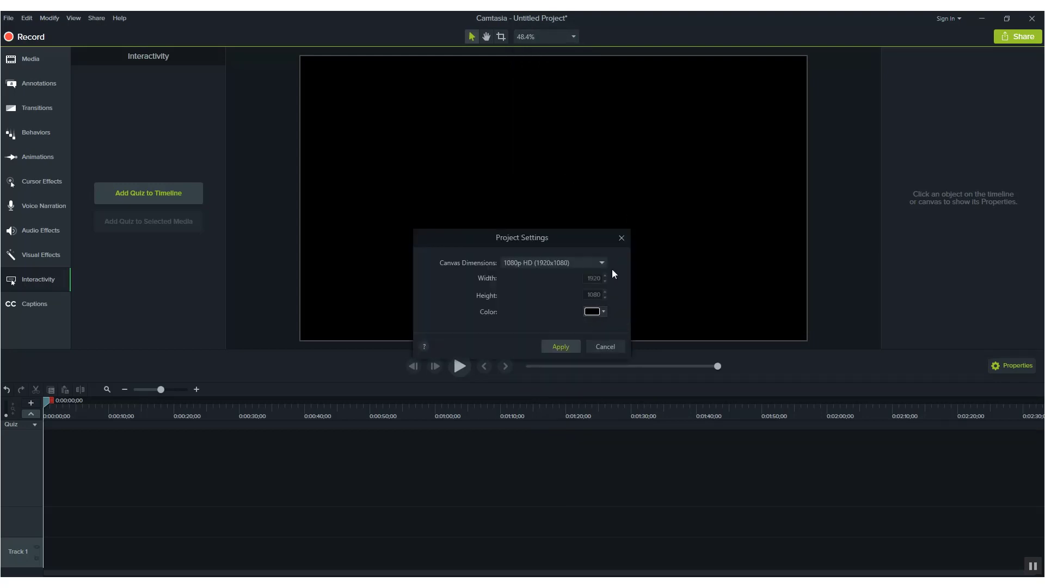
pyautogui.click(591, 263)
pyautogui.click(553, 289)
pyautogui.click(598, 311)
pyautogui.click(547, 333)
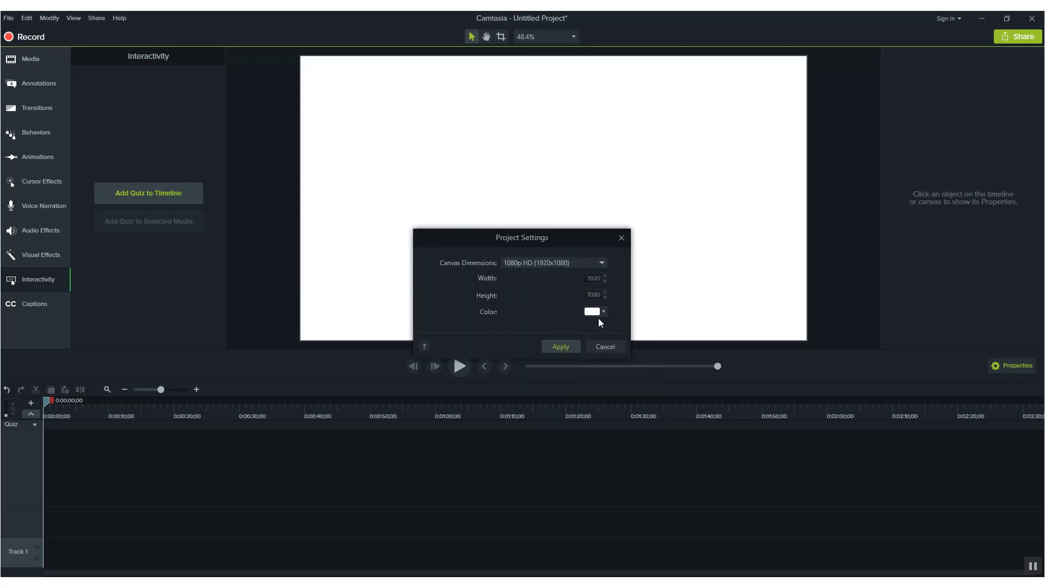
pyautogui.click(554, 344)
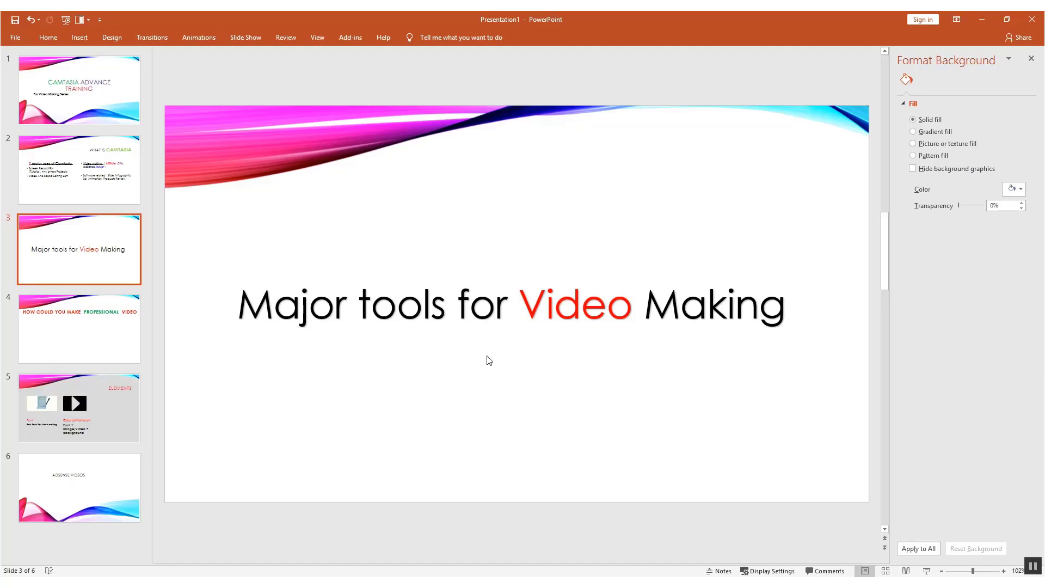
# - View slide 5, "Elements", in the PowerPoint presentation and return to Camtasia
pyautogui.click(117, 403)
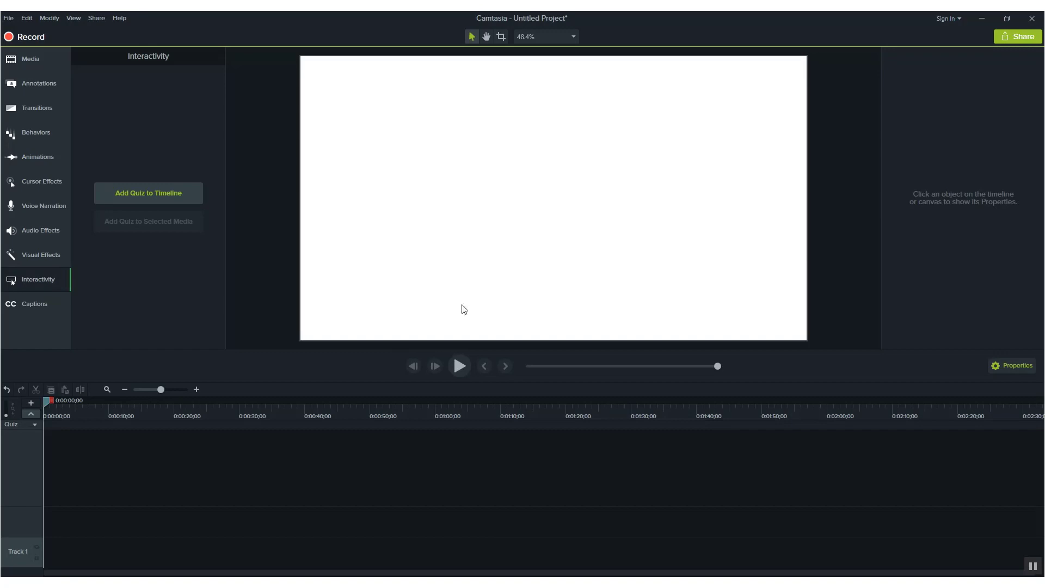
pyautogui.click(500, 570)
# - Add a plain ABC text callout in the Abstract style to the middle of the canvas
pyautogui.click(37, 108)
pyautogui.click(39, 83)
pyautogui.moveTo(202, 169); pyautogui.dragTo(548, 244)
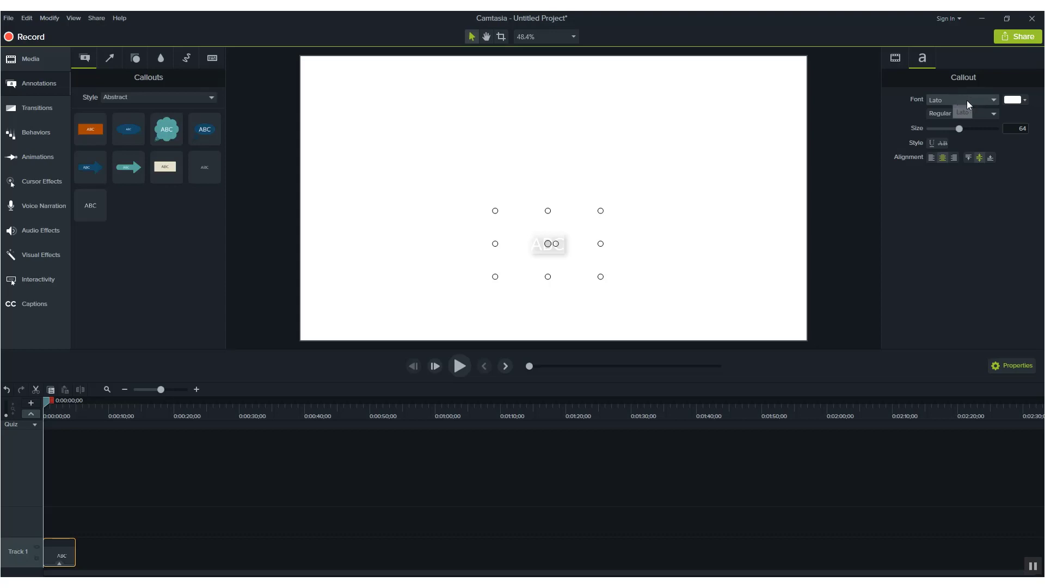
# - Browse the fonts available for the ABC text callout, and switch to the "Elements" slide in PowerPoint
pyautogui.click(966, 100)
pyautogui.scroll(-8, 952, 183)
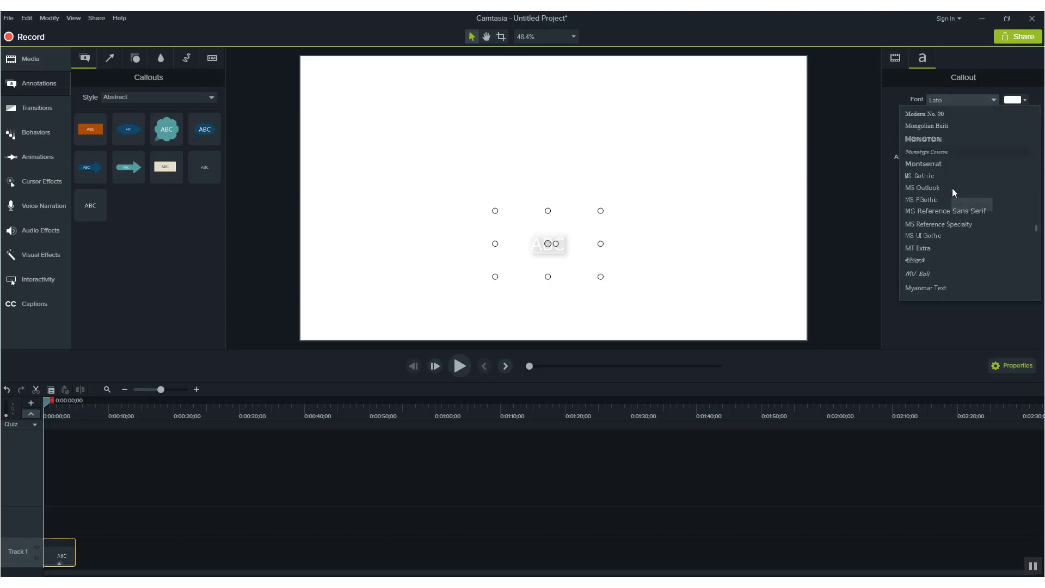
pyautogui.scroll(-10, 952, 191)
pyautogui.click(720, 192)
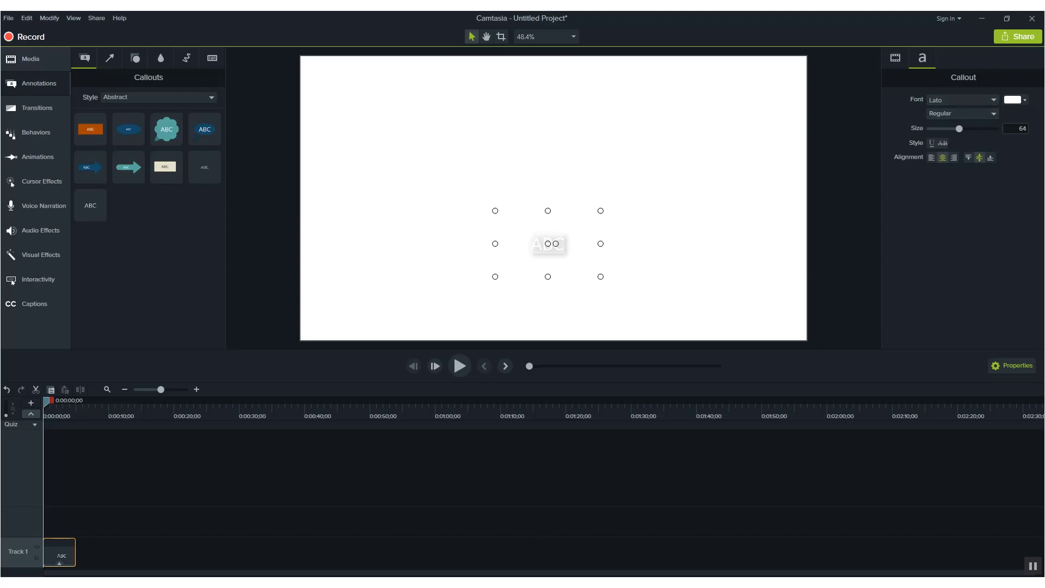
pyautogui.hotkey('alt', 'Tab')
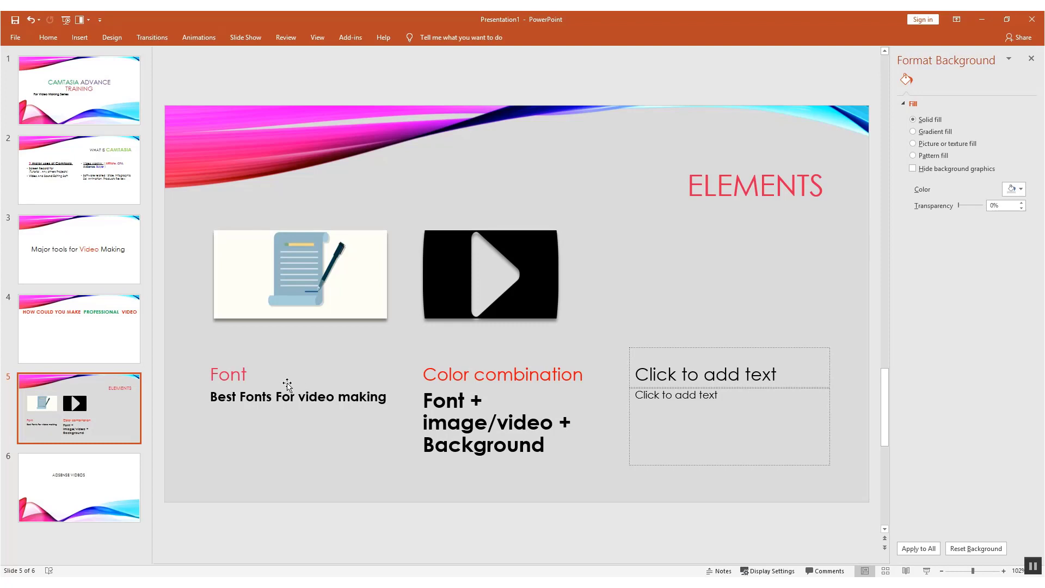